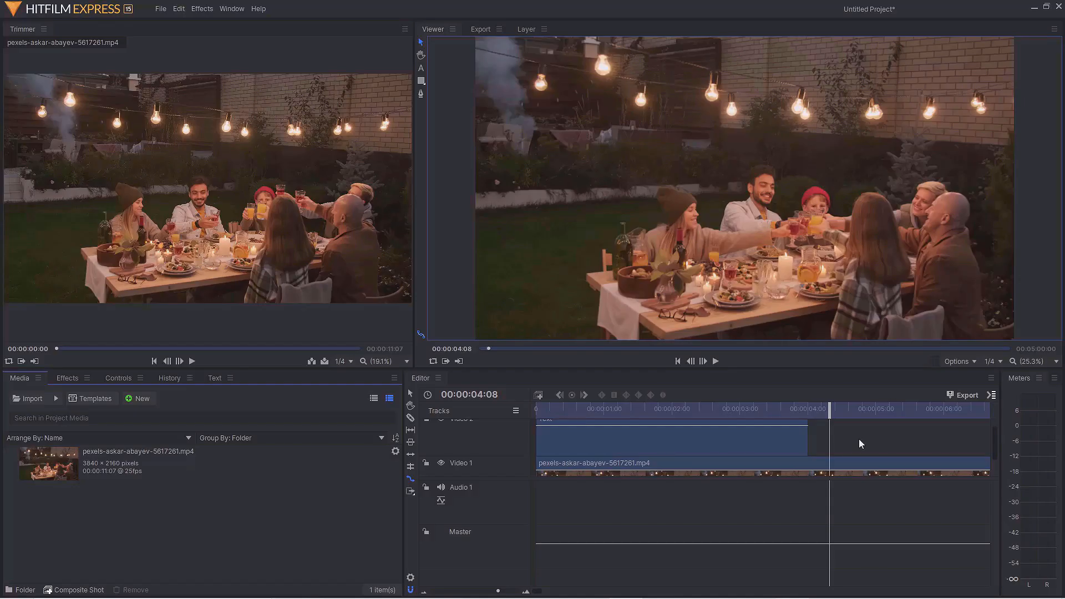
Apply the Bulge effect from the Distort effects to the text clip
left_click_drag(829, 411, 691, 412)
scroll(859, 445, "down", 1)
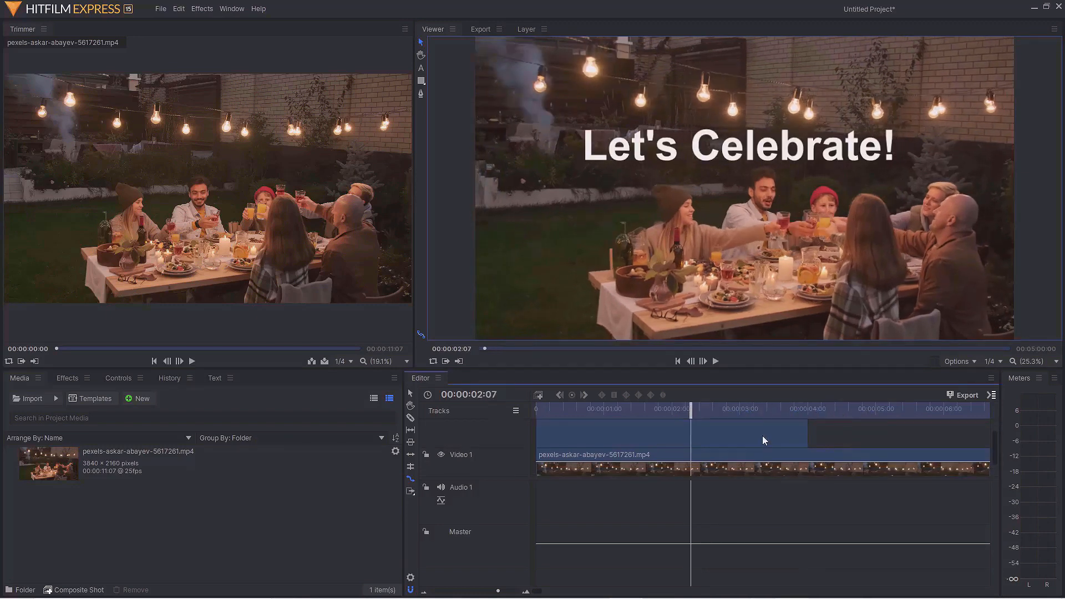
left_click(762, 439)
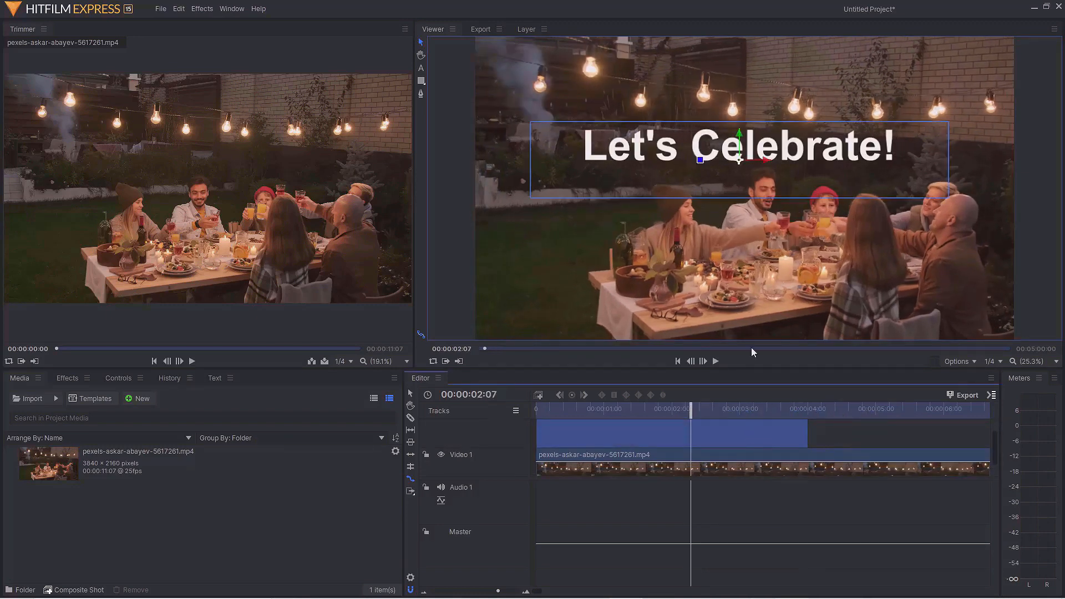
left_click(871, 444)
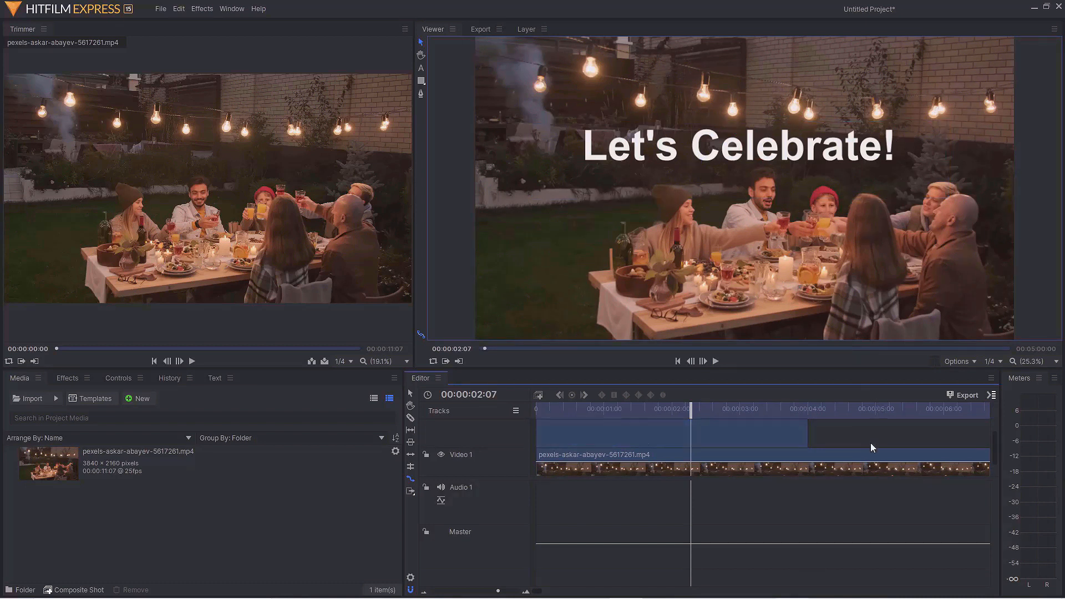
left_click(61, 379)
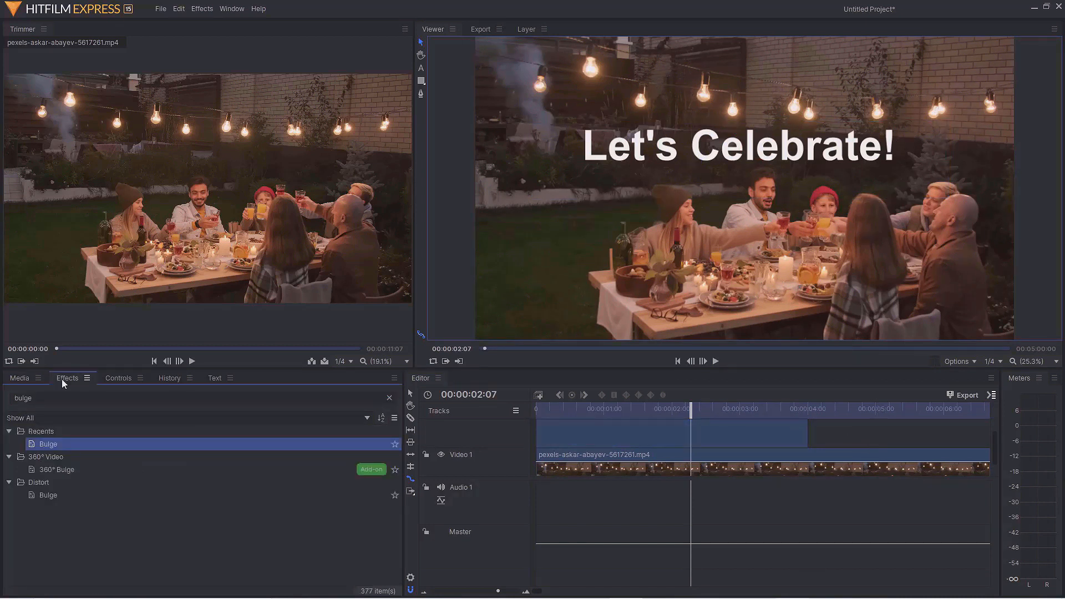
left_click_drag(59, 442, 599, 435)
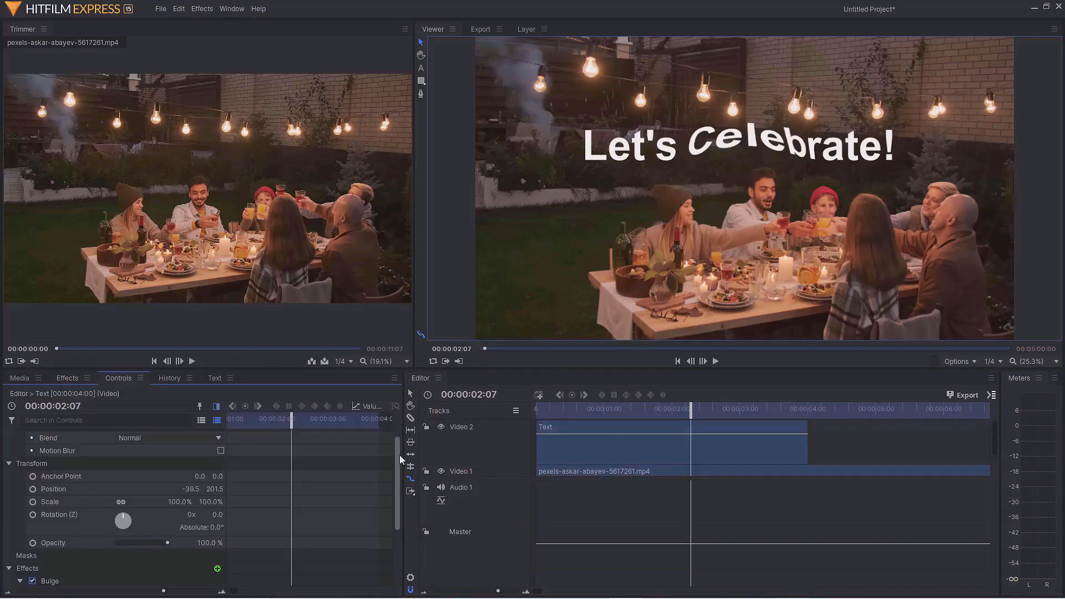
Set the Bulge center position to 0.0, 242.0
left_click_drag(400, 455, 398, 534)
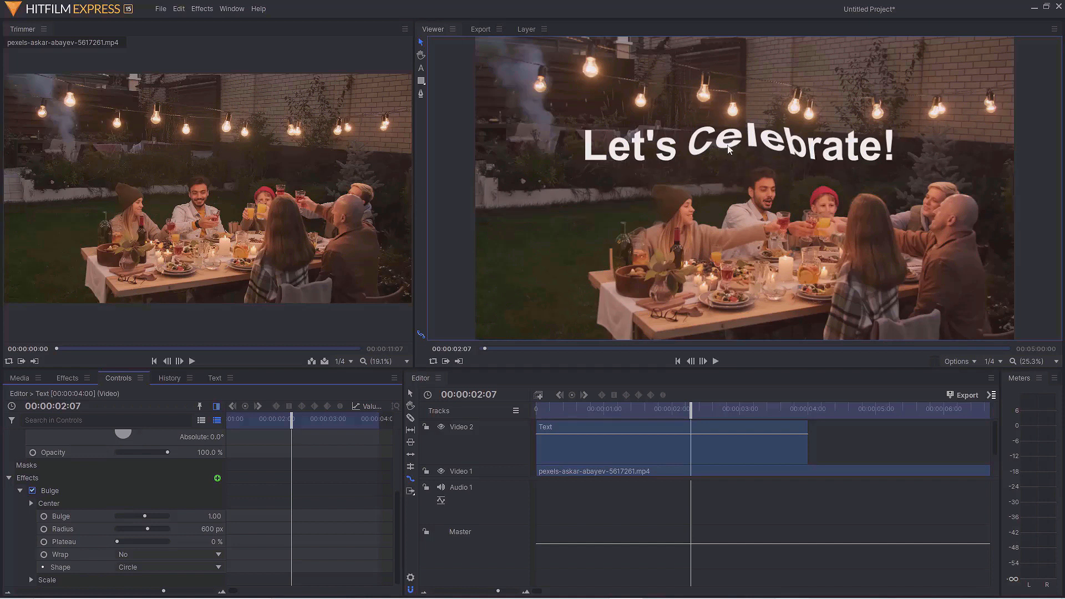
left_click(31, 504)
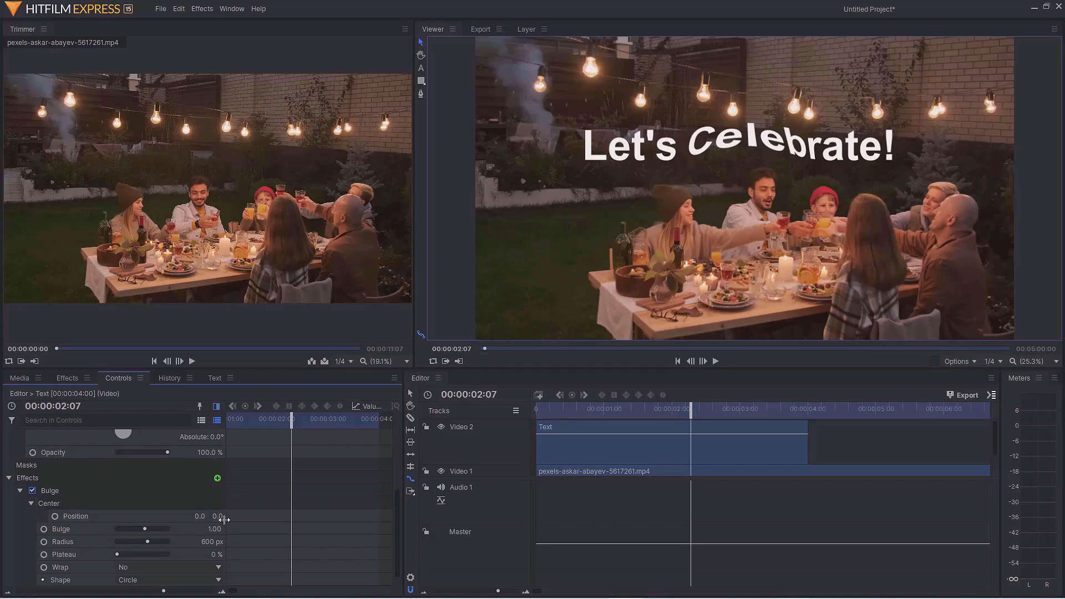
left_click_drag(216, 516, 297, 516)
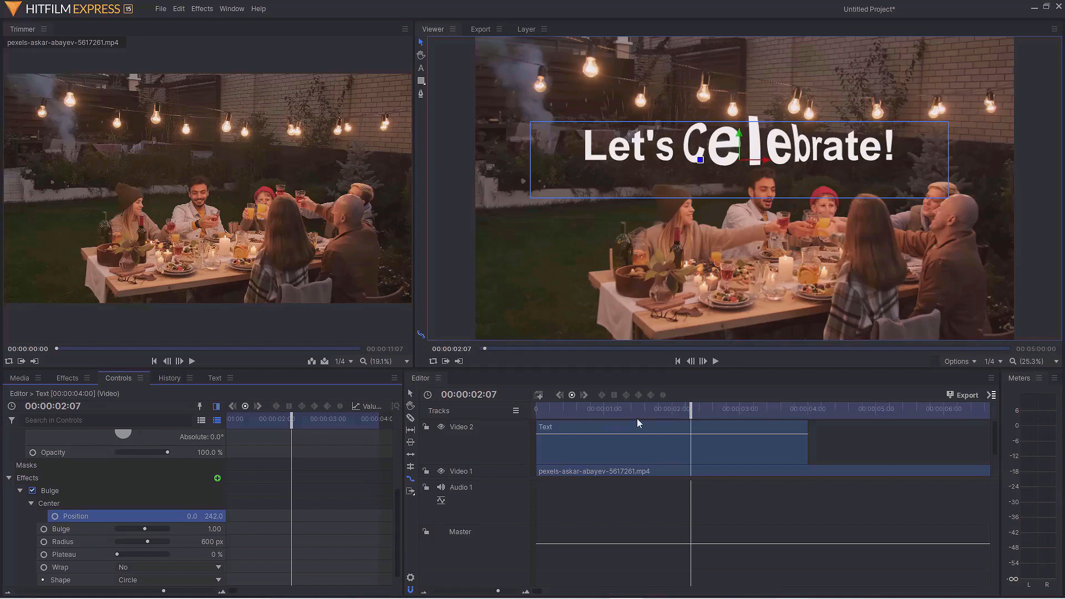
At the start of the timeline, set the Bulge amount to -10.00
left_click_drag(688, 411, 532, 421)
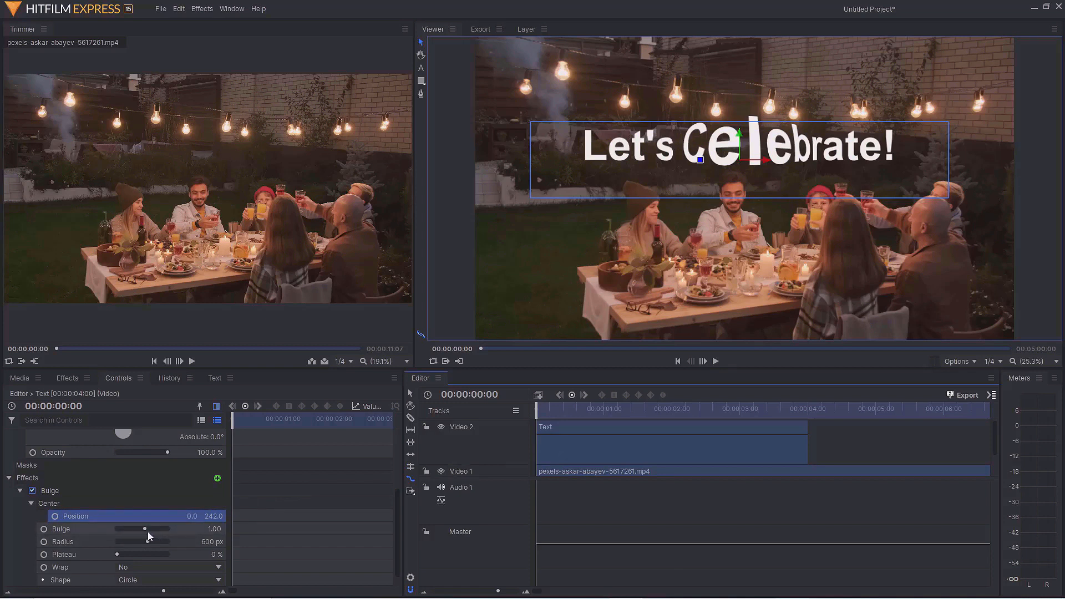
left_click_drag(143, 531, 111, 531)
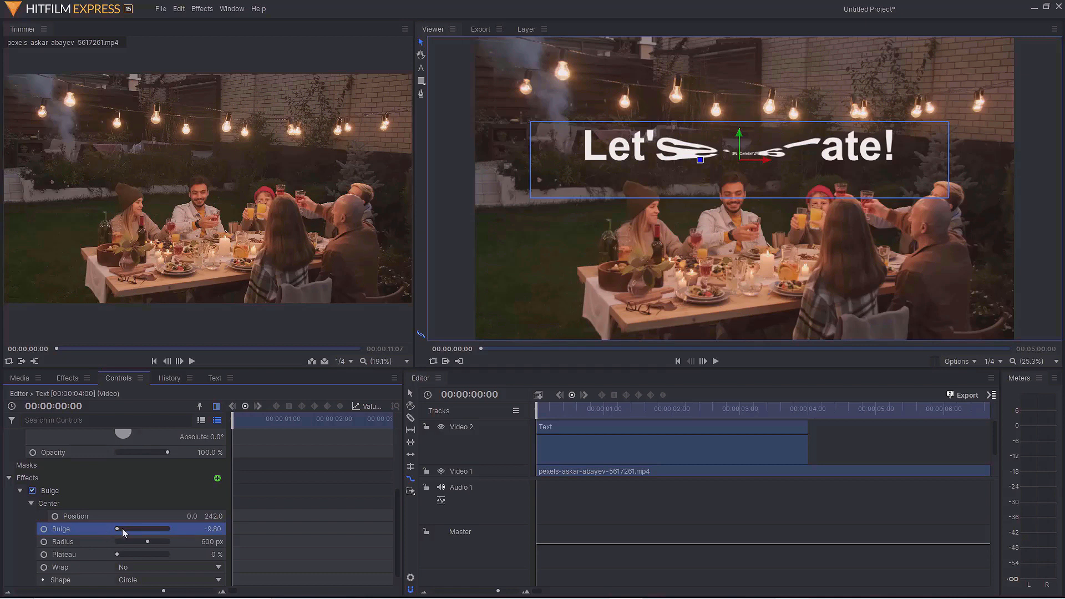
left_click_drag(122, 529, 108, 528)
Set the Bulge radius to 1355 px and add keyframes for Radius and Bulge at the start
left_click_drag(152, 544, 229, 544)
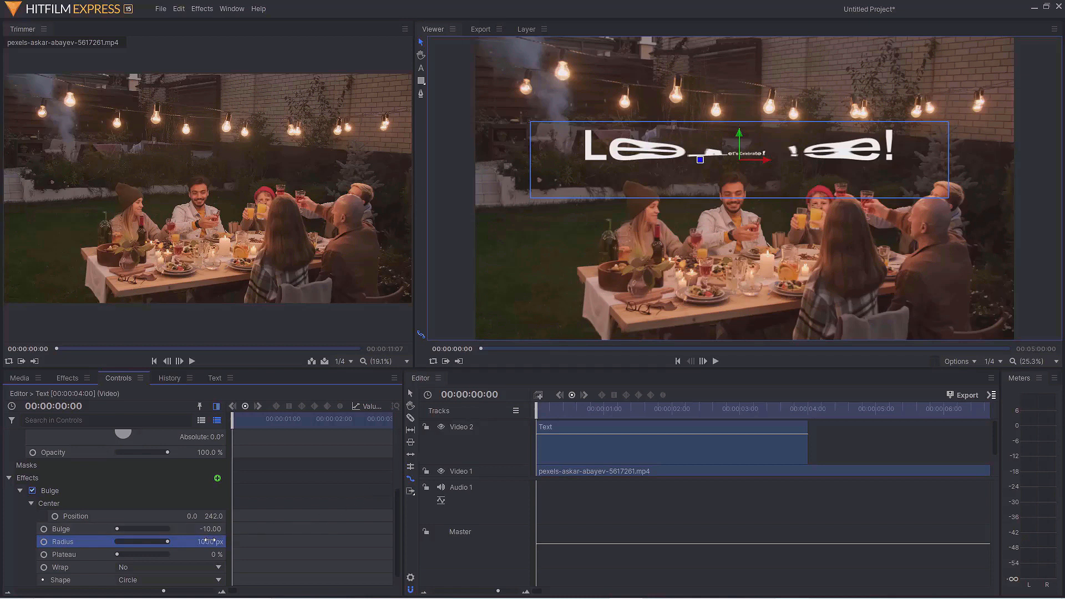
left_click_drag(209, 541, 406, 541)
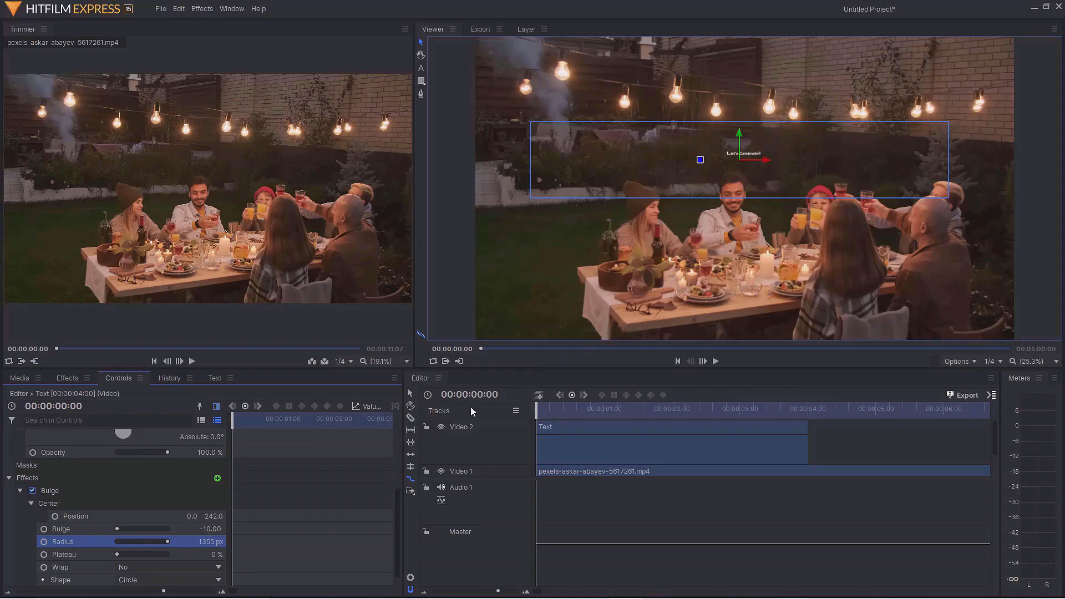
left_click(44, 542)
left_click(44, 530)
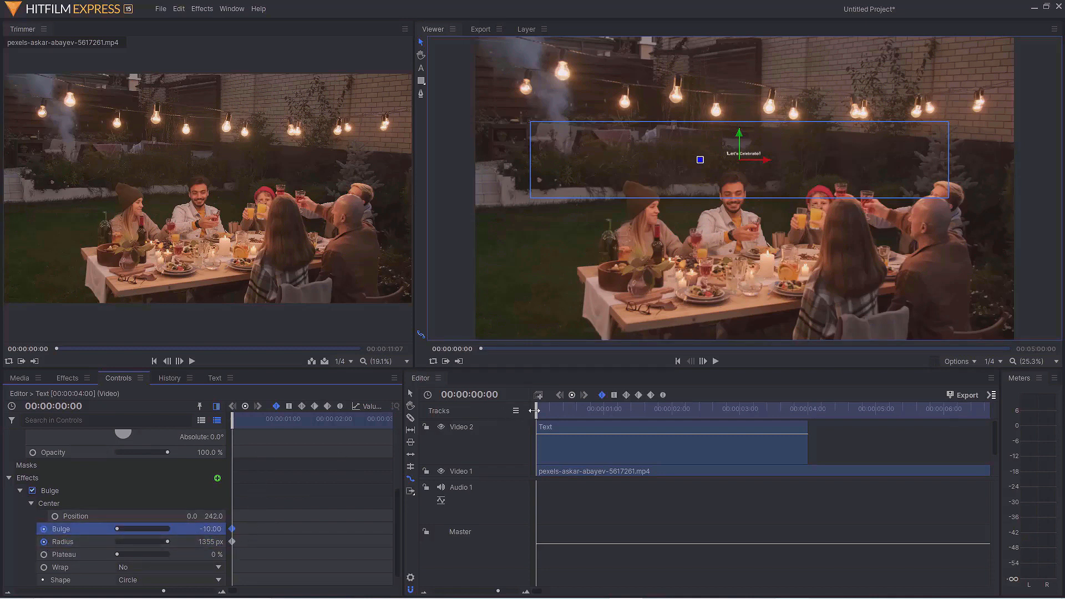
At 00:00:01:03, set the Bulge radius to 0 px
left_click_drag(534, 410, 611, 417)
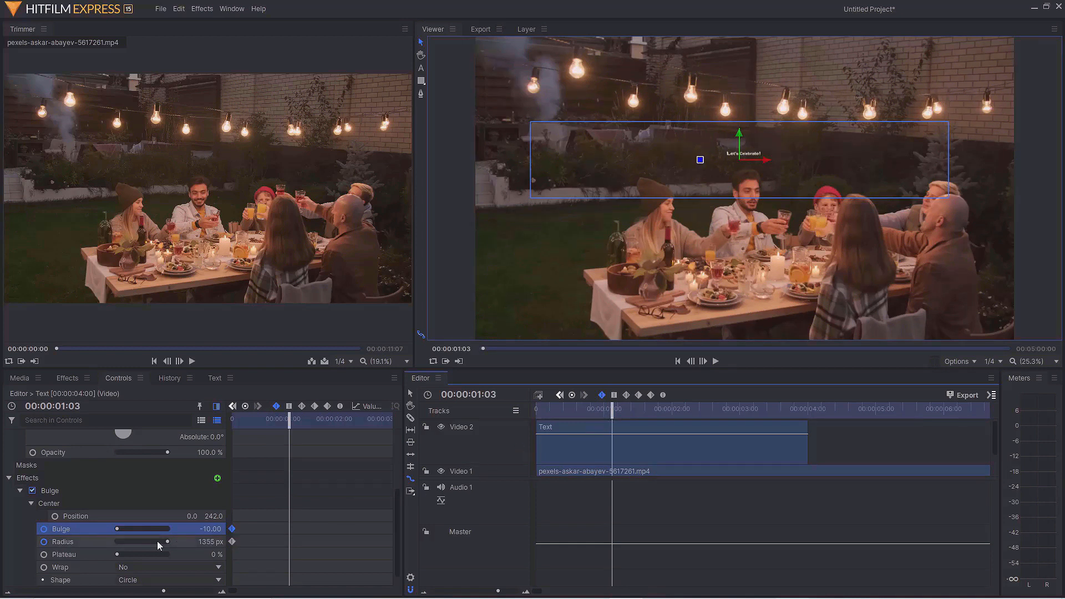
left_click_drag(168, 544, 111, 548)
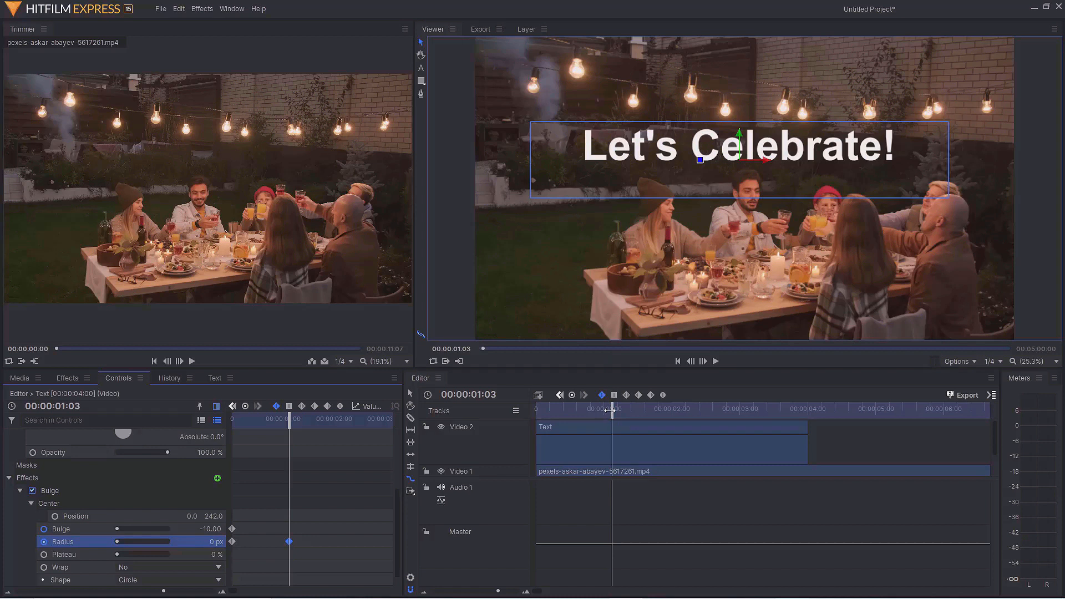
Copy the 0 px radius keyframe and paste it at 00:00:02:18
left_click_drag(611, 411, 722, 422)
left_click_drag(315, 526, 283, 551)
right_click(289, 541)
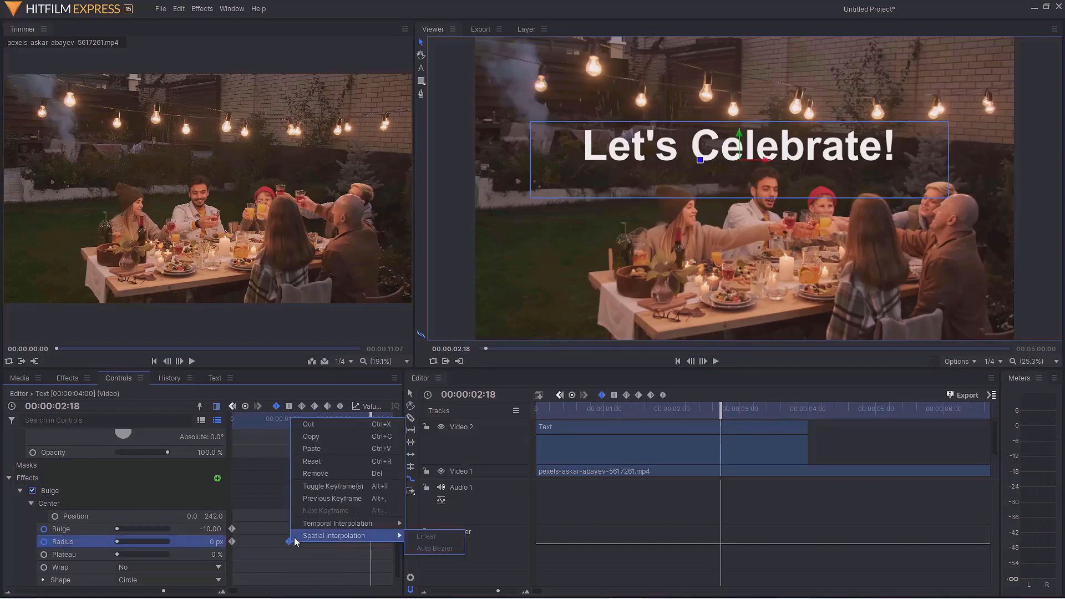
left_click(336, 441)
right_click(375, 486)
left_click(394, 489)
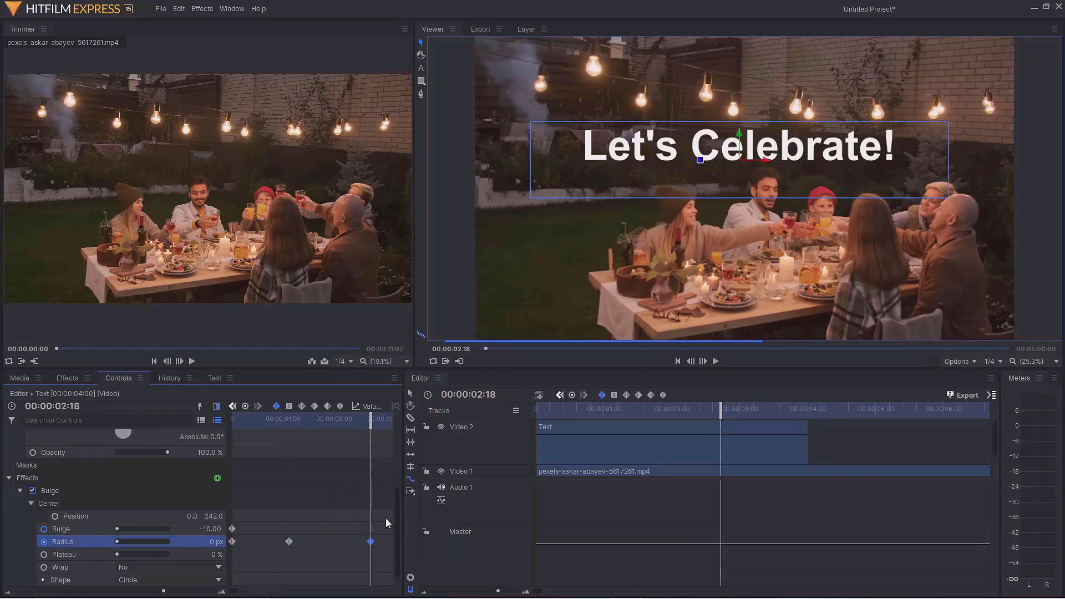
At 00:00:03:24, set the Bulge radius to 1246 px
left_click_drag(721, 414, 807, 428)
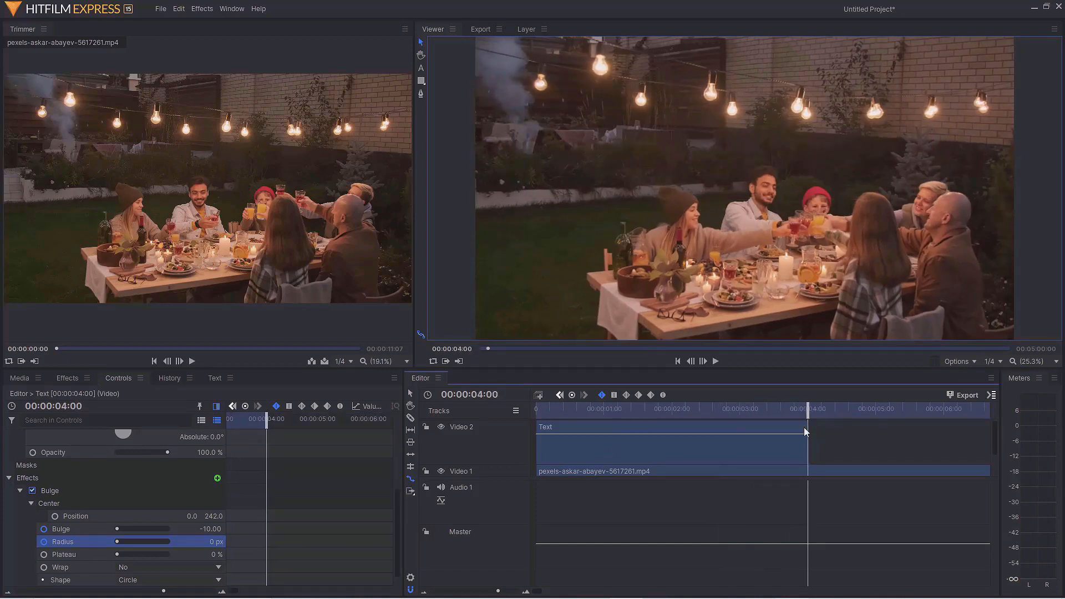
left_click(691, 366)
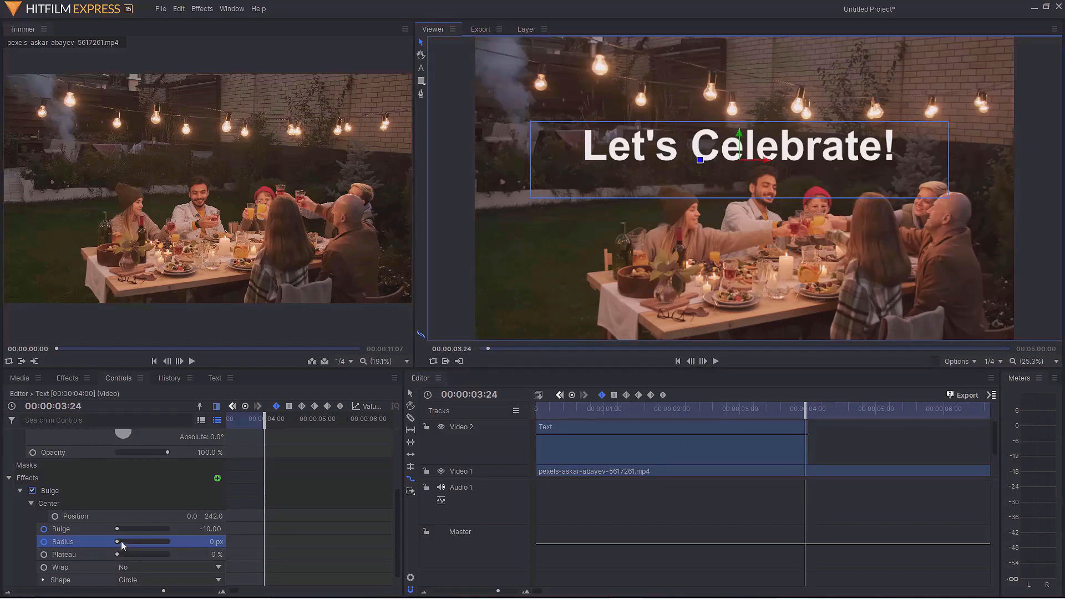
left_click_drag(122, 542, 308, 547)
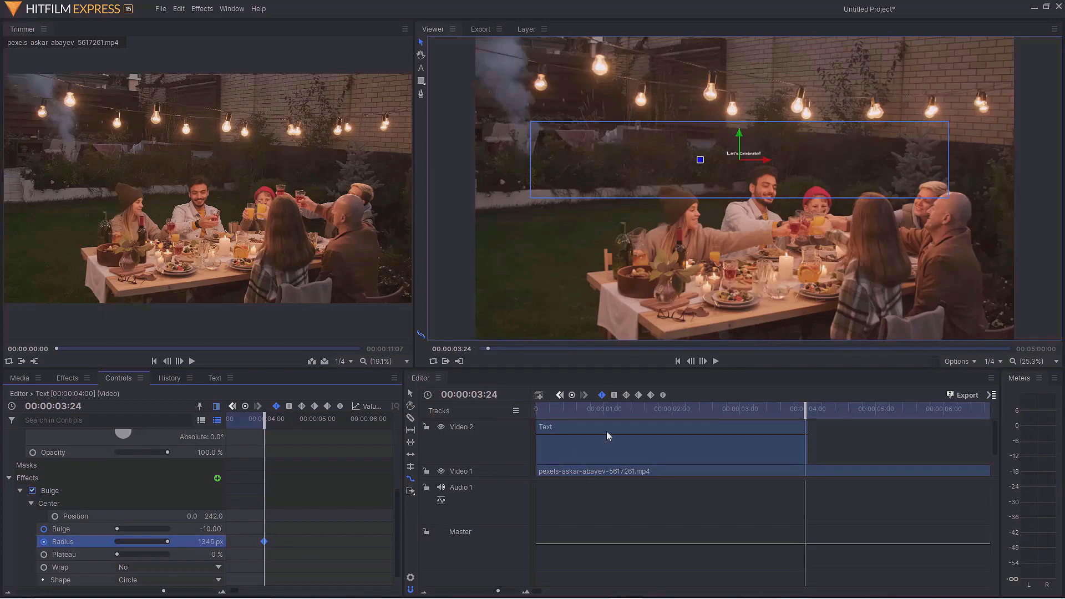
Play back the text bulge animation from the start
left_click_drag(807, 411, 533, 408)
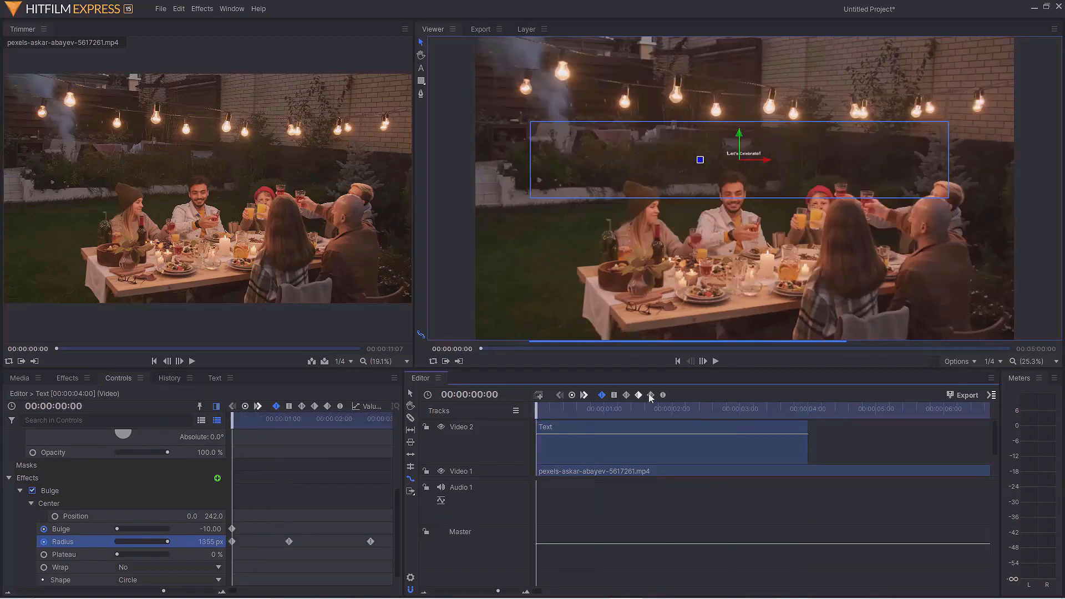
left_click(716, 361)
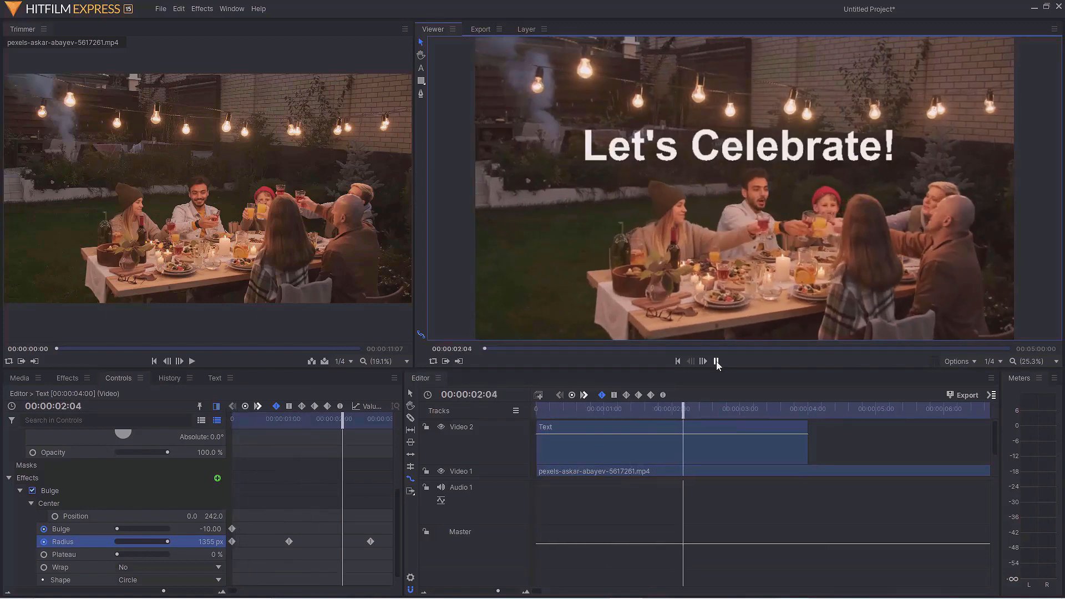
left_click(710, 409)
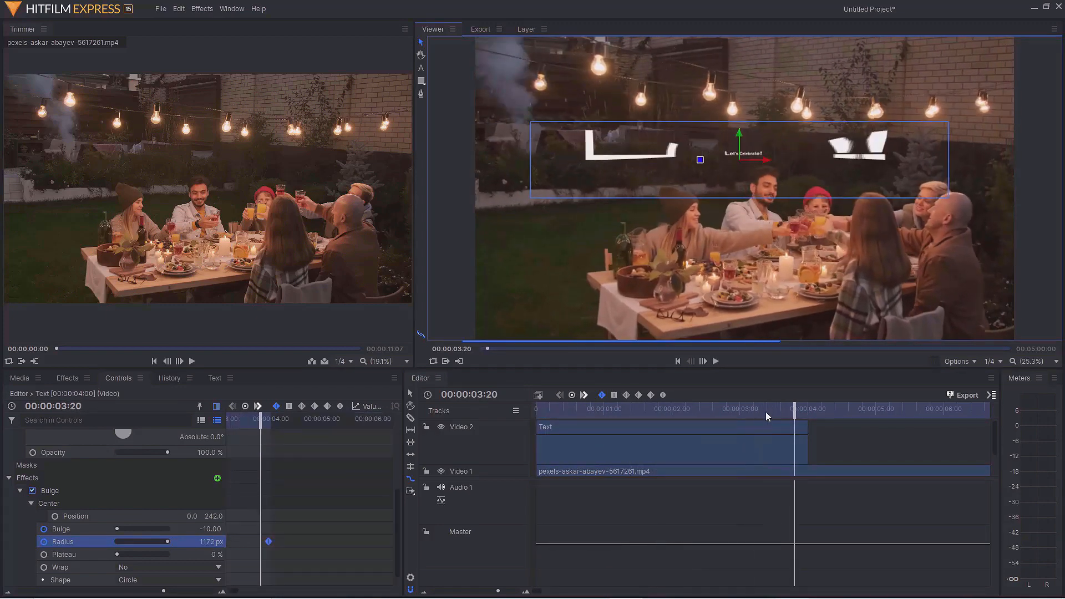
left_click_drag(626, 408, 530, 406)
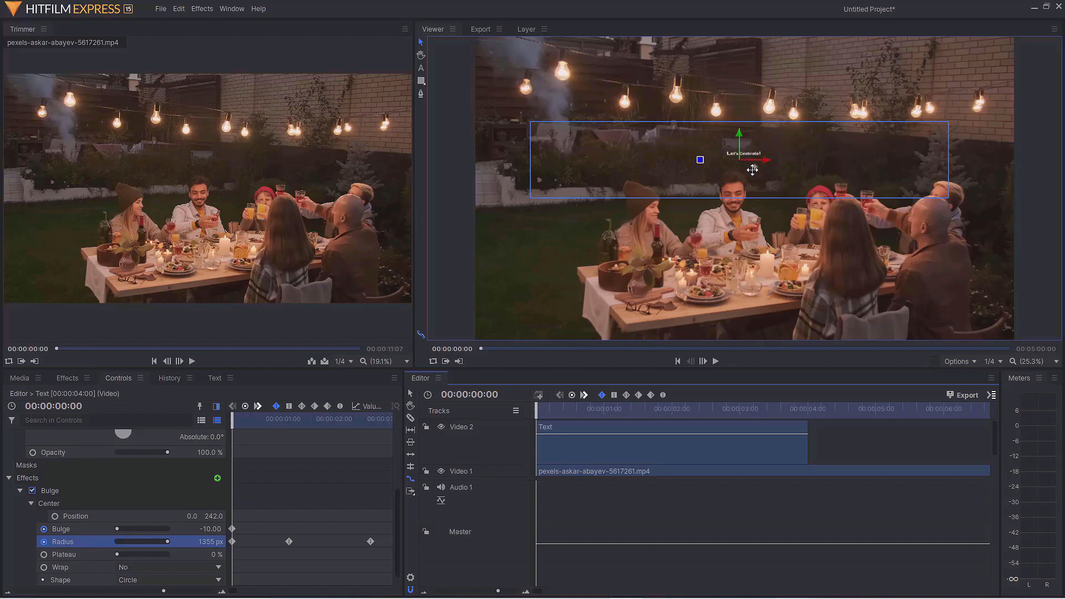
Add Additive Dissolve transitions to the start and end of the text clip
left_click(68, 377)
left_click(44, 399)
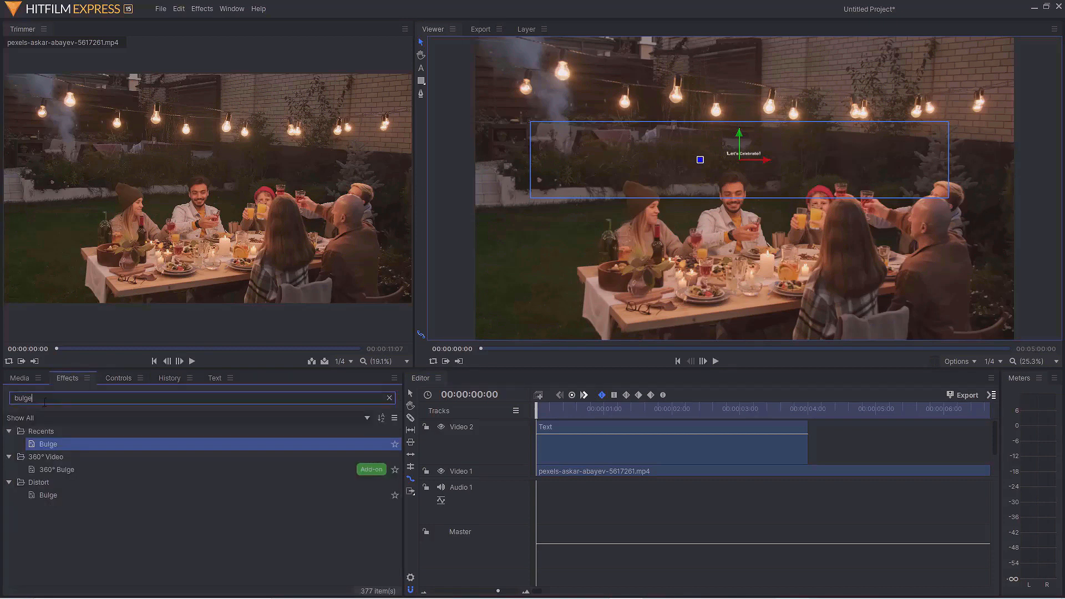
key("BackSpace")
key("BackSpace")
key("BackSpace")
key("BackSpace")
key("BackSpace")
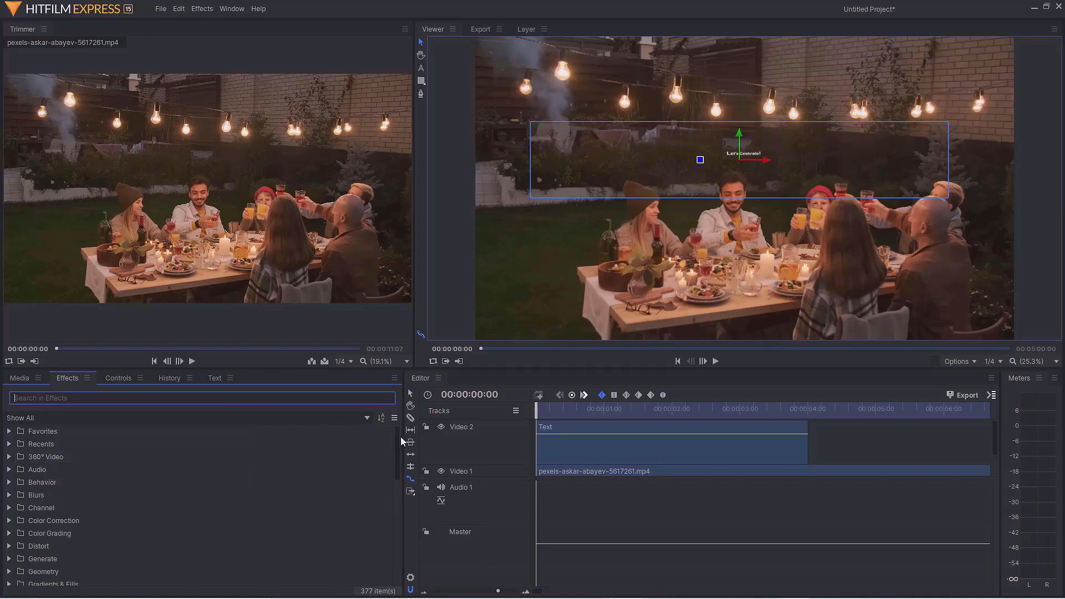
left_click_drag(399, 441, 371, 518)
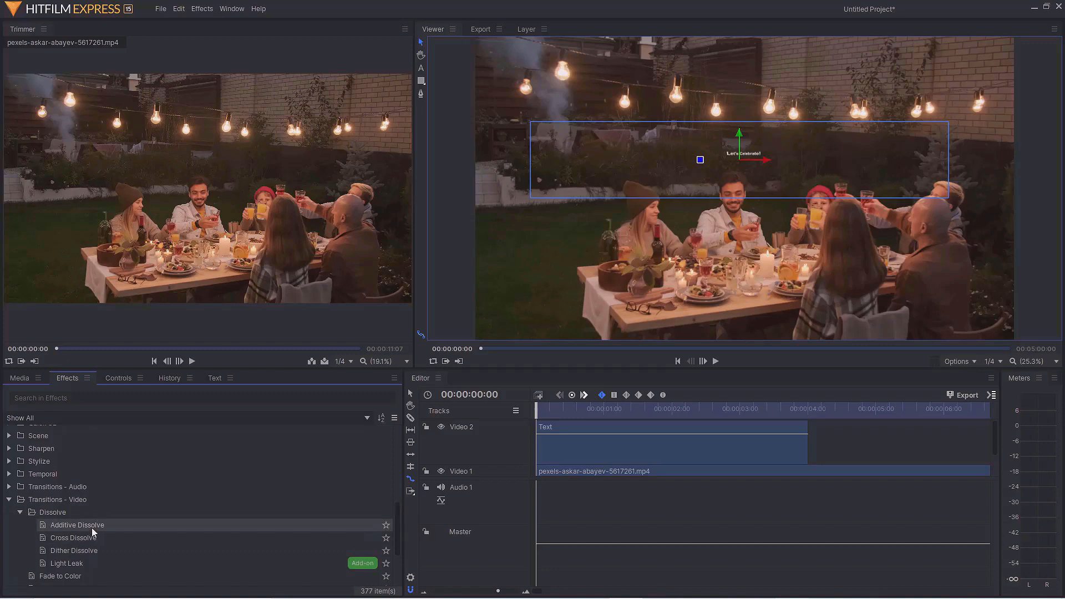
left_click_drag(92, 528, 571, 438)
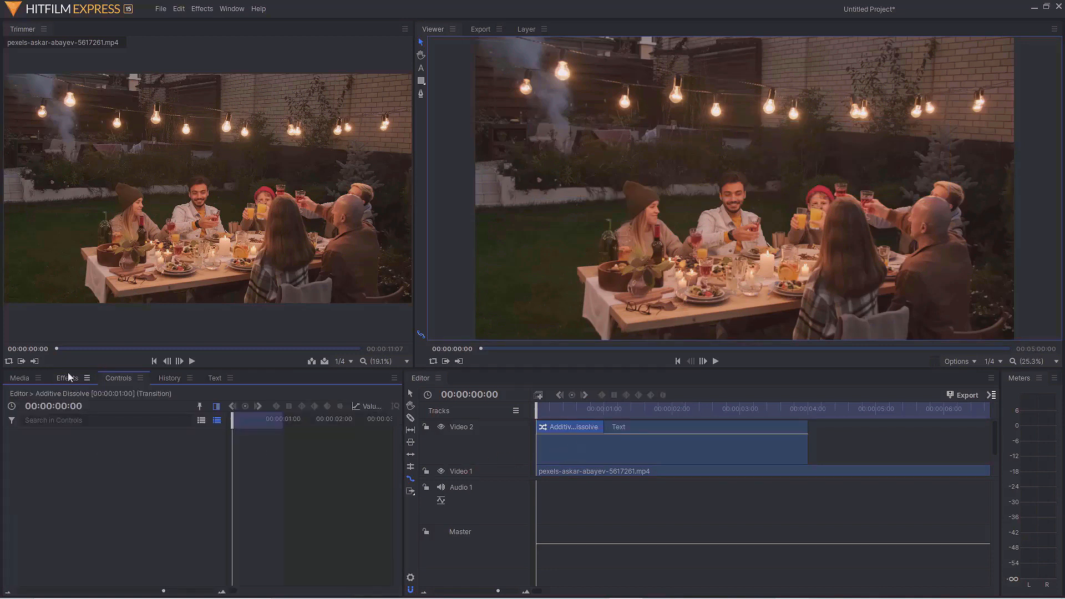
left_click(69, 377)
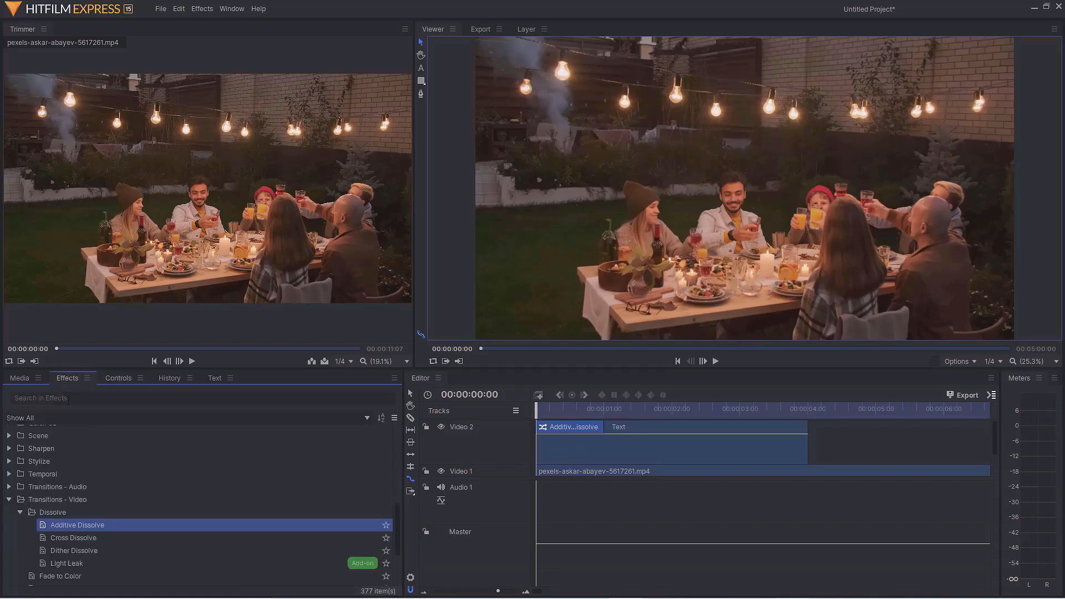
left_click_drag(45, 531, 773, 430)
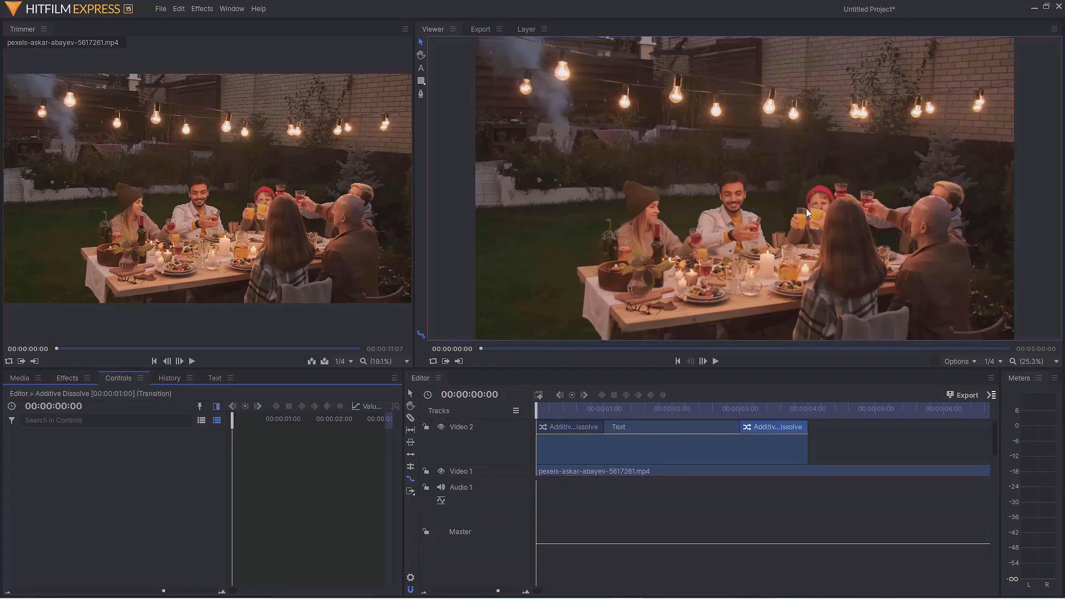